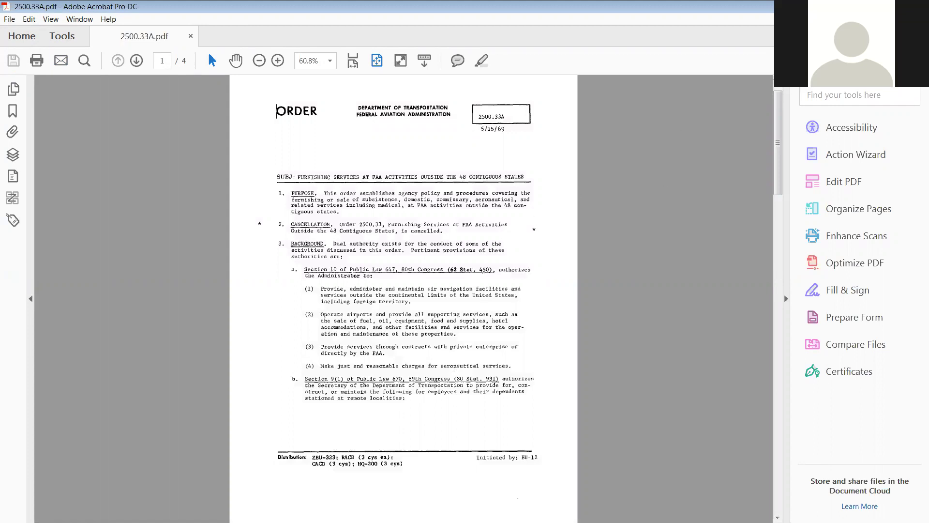
# Show the Tools catalogue and bring the Protect & Standardize section into view.
pyautogui.click(62, 35)
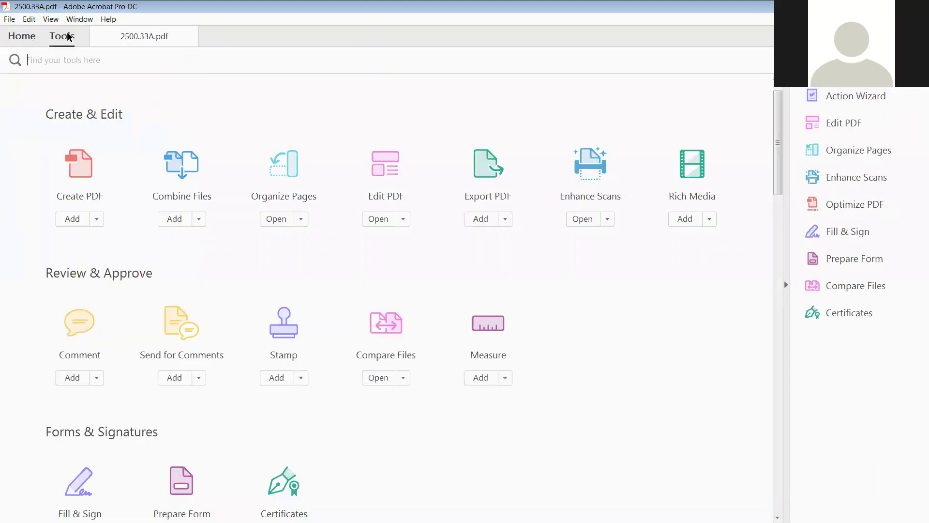
pyautogui.scroll(-2, 682, 365)
pyautogui.scroll(-2, 682, 365)
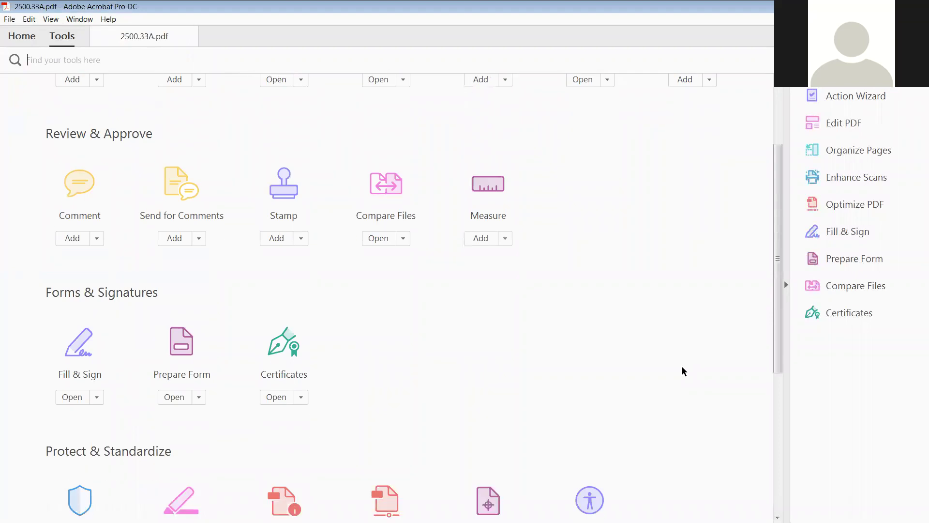
pyautogui.scroll(-1, 682, 371)
pyautogui.scroll(-1, 682, 371)
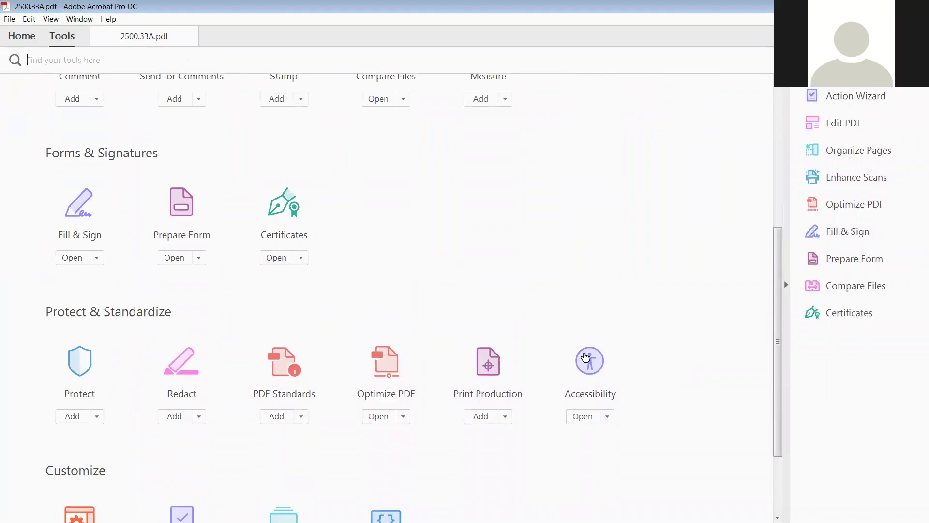
# Open the Accessibility tool from the Protect & Standardize section.
pyautogui.click(590, 361)
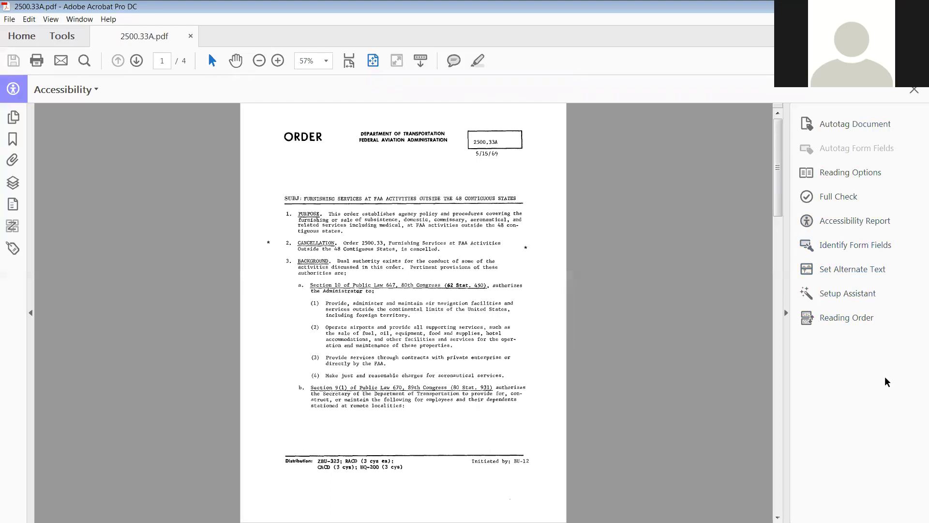
# Run the Accessibility Full Check on all pages of 2500.33A.
pyautogui.click(824, 195)
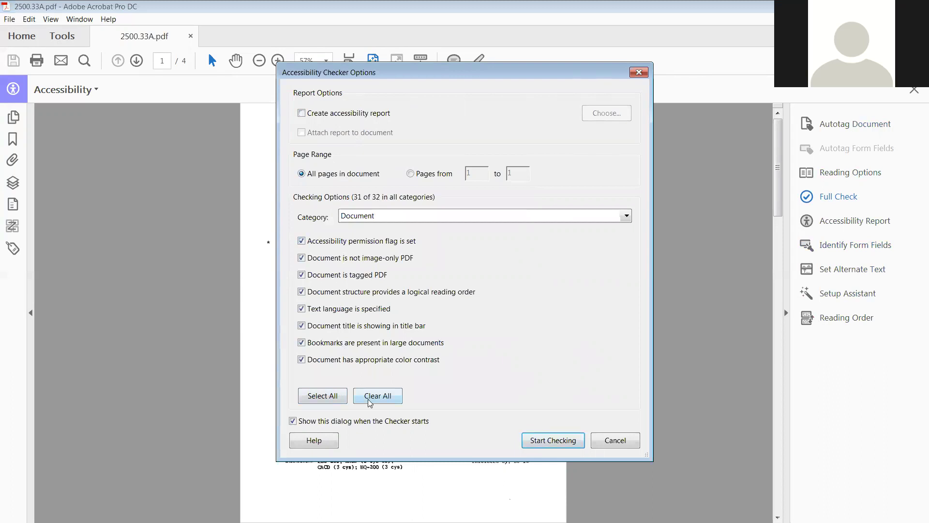
pyautogui.click(556, 443)
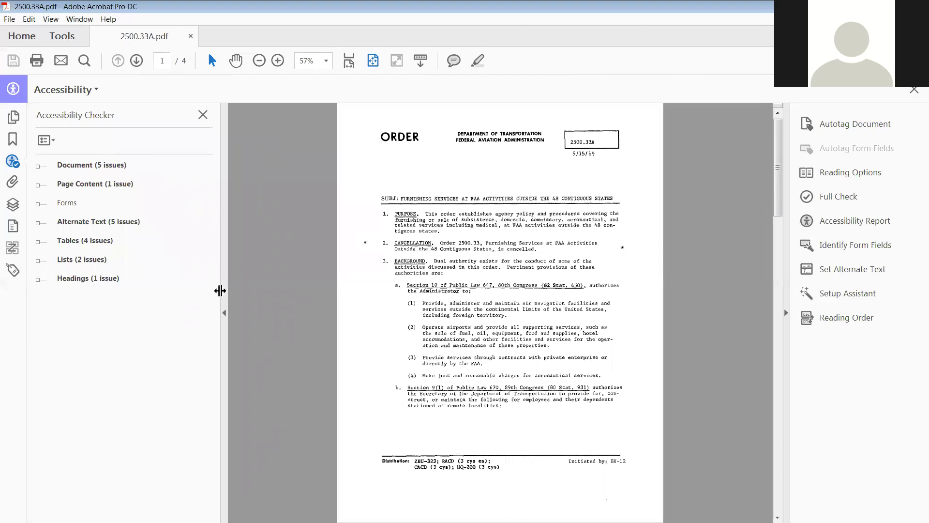
# Drag the Accessibility Checker divider left to make the results panel narrower.
pyautogui.moveTo(219, 291); pyautogui.dragTo(198, 291)
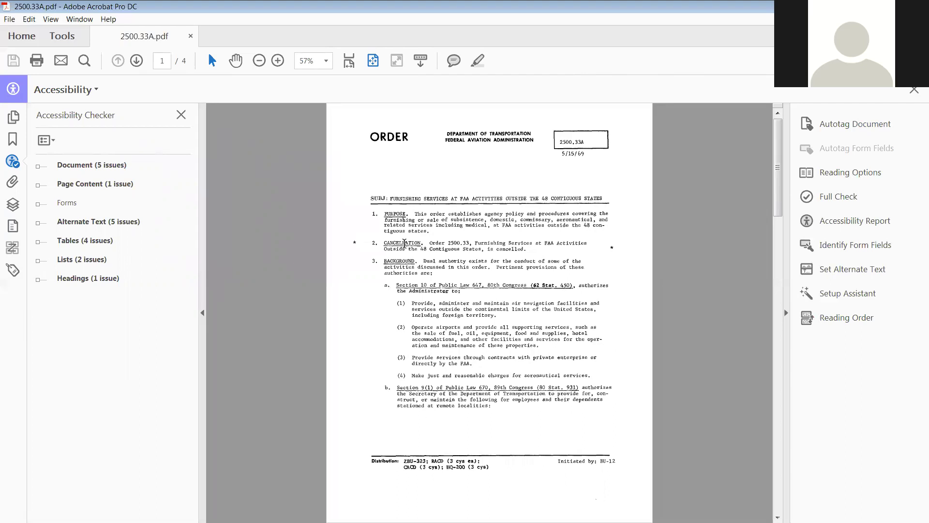
# Expand Page Content and the failed Tagged content check, then select Element 1.
pyautogui.click(39, 185)
pyautogui.click(47, 203)
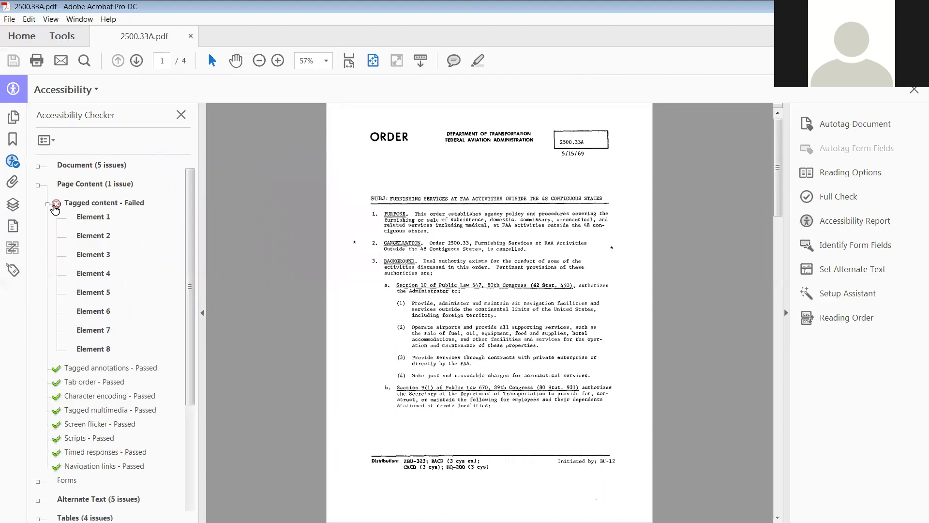
pyautogui.click(93, 216)
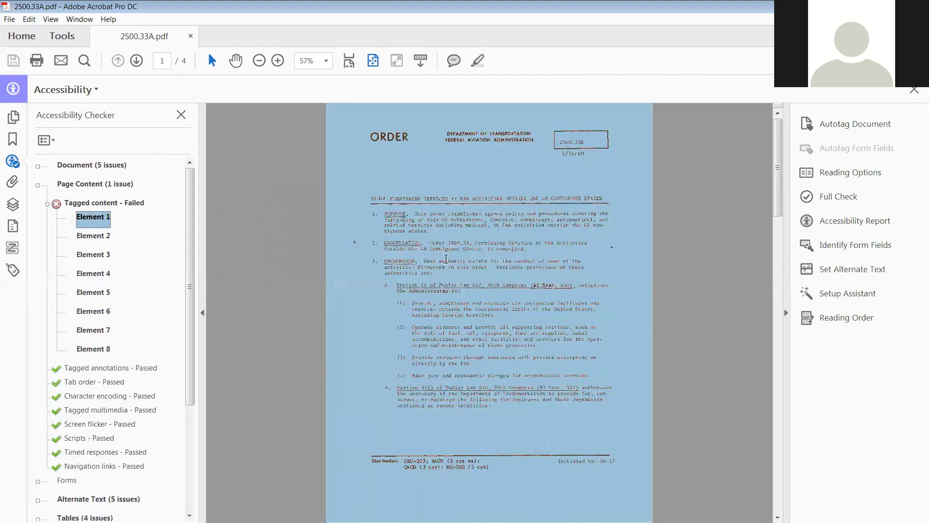
pyautogui.moveTo(187, 371); pyautogui.dragTo(181, 465)
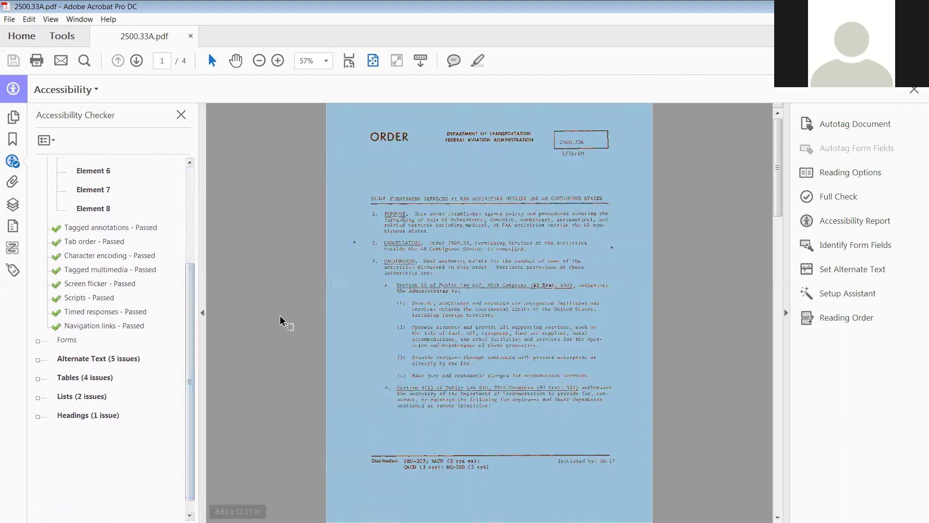